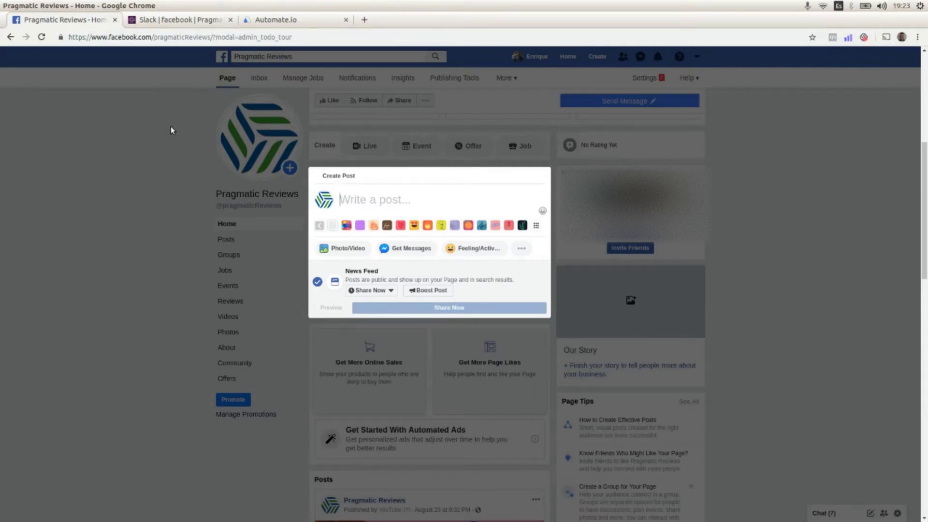
- Switch to the Slack #facebook channel tab
{"action": "left_click", "coordinate": [172, 23]}
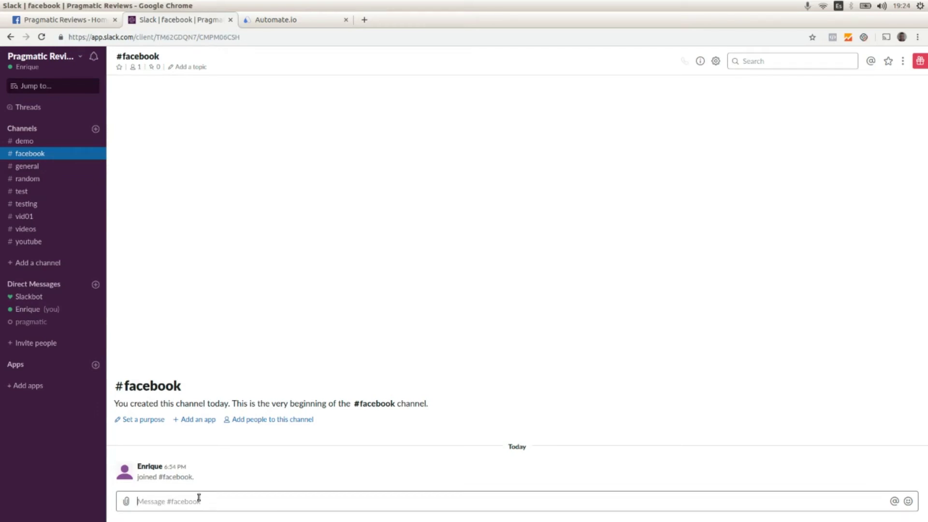
- Switch to the Automate.io My Bots list with Ctrl+Tab
{"action": "key", "text": "ctrl+Tab"}
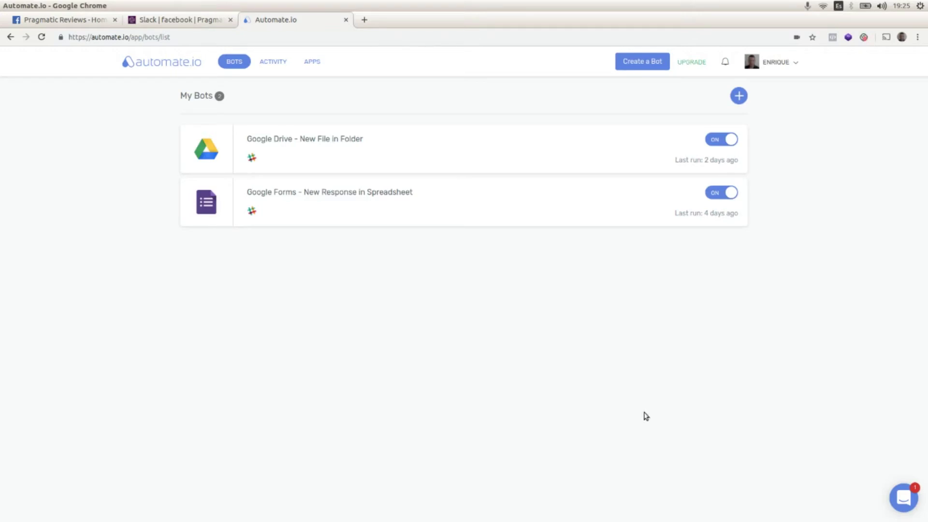
- Create a bot triggered by Facebook Pages New Post on the Pragmatic Reviews page
{"action": "left_click", "coordinate": [635, 63]}
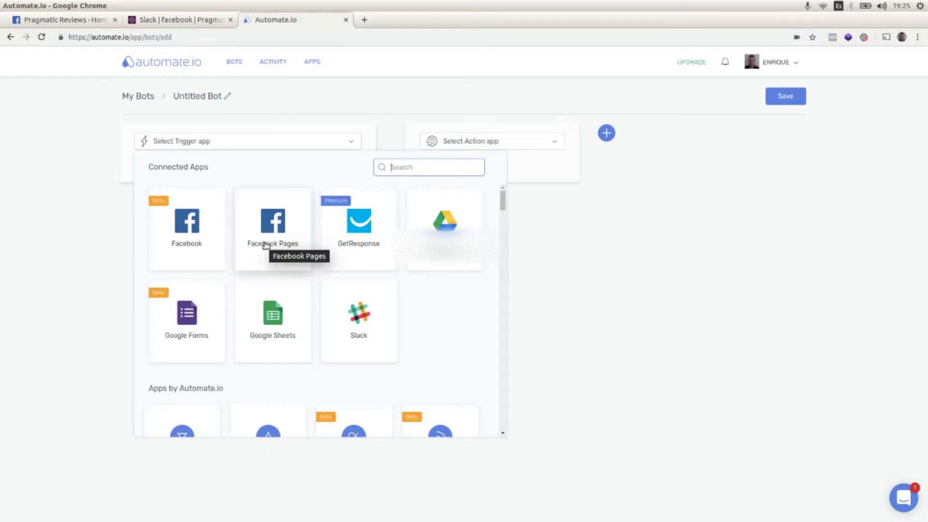
{"action": "left_click", "coordinate": [266, 245]}
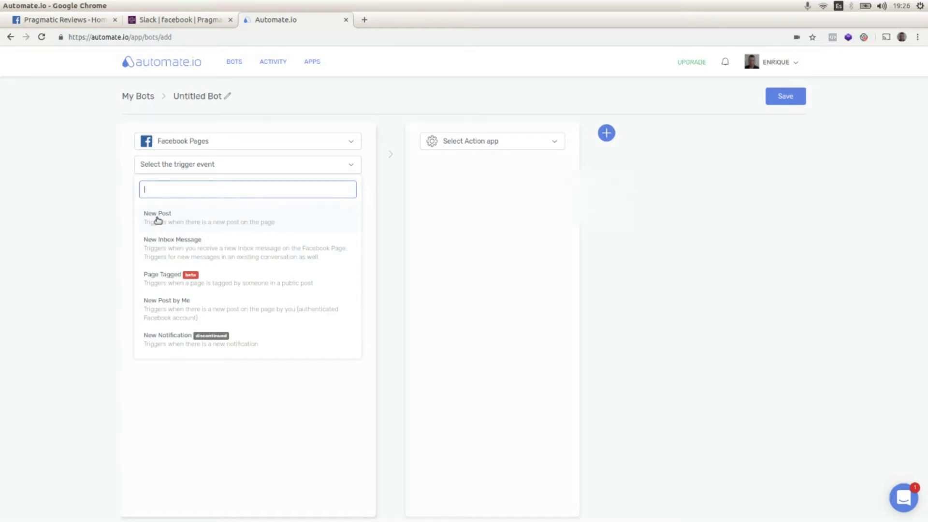
{"action": "left_click", "coordinate": [158, 221]}
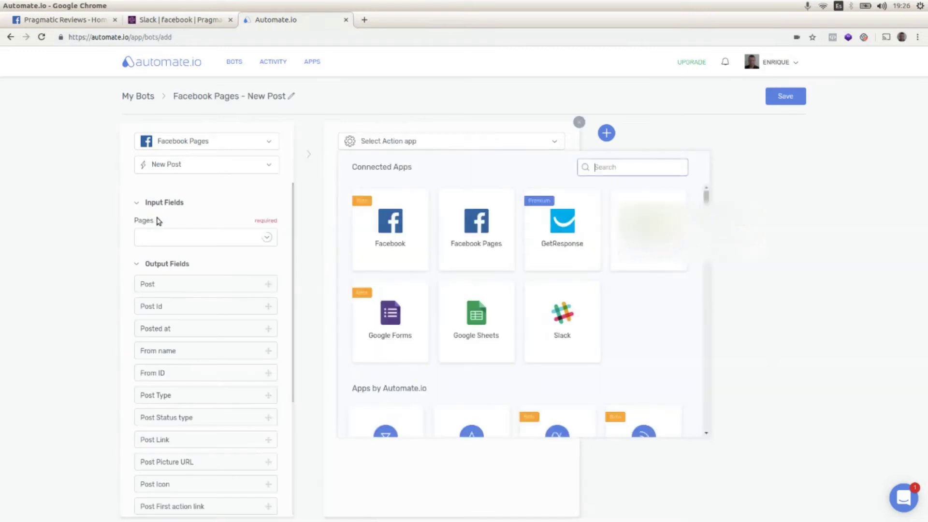
{"action": "left_click", "coordinate": [271, 243]}
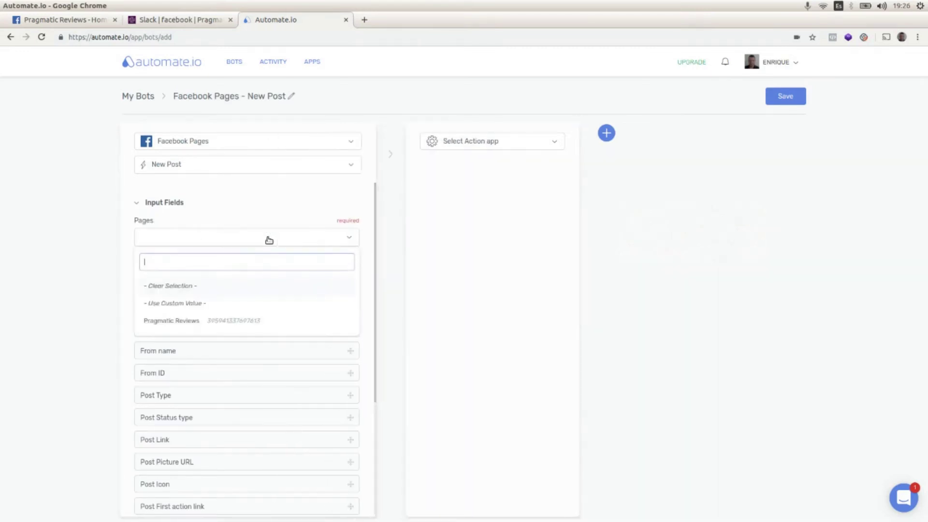
{"action": "left_click", "coordinate": [190, 322]}
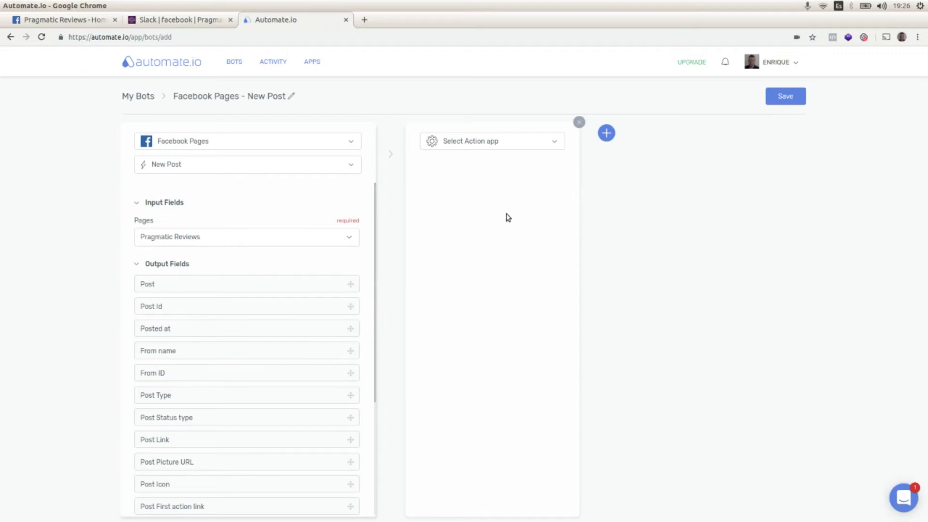
- Add a Slack Send a Channel Message action targeting the facebook public channel
{"action": "left_click", "coordinate": [555, 143]}
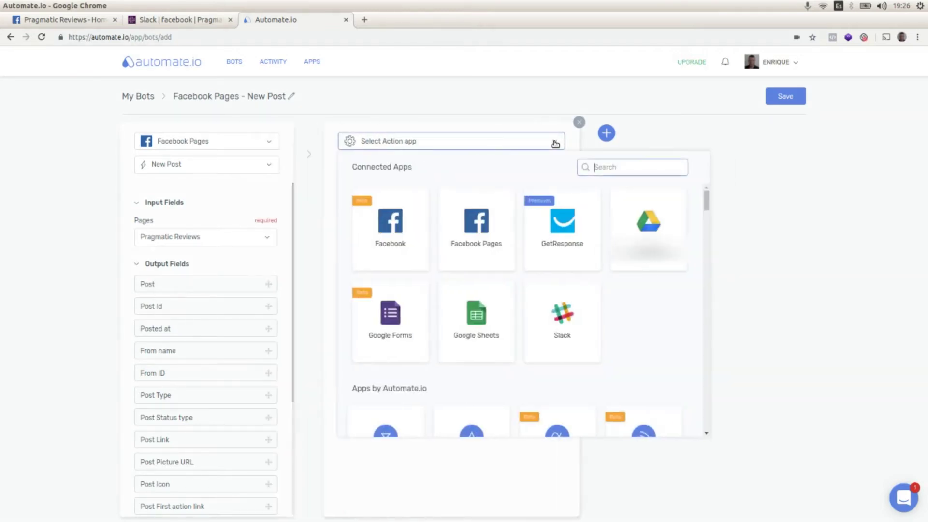
{"action": "left_click", "coordinate": [554, 314]}
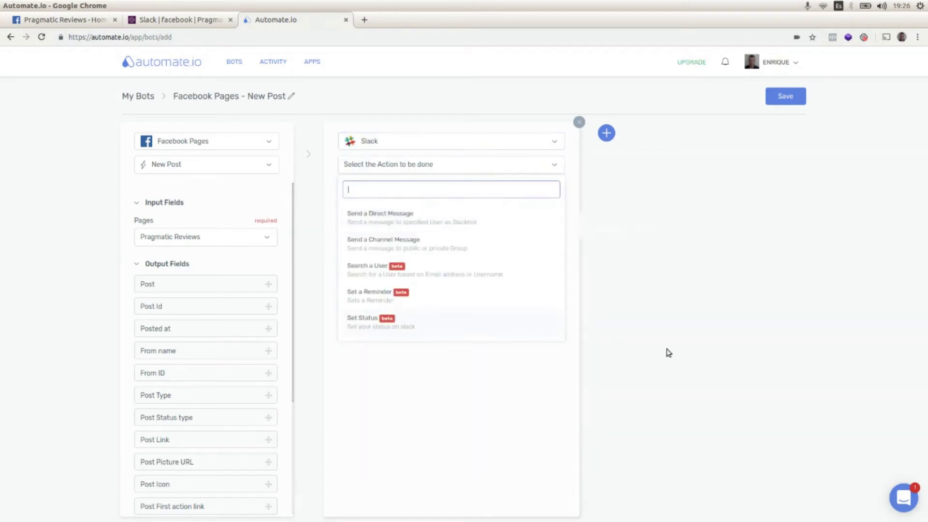
{"action": "left_click", "coordinate": [366, 248]}
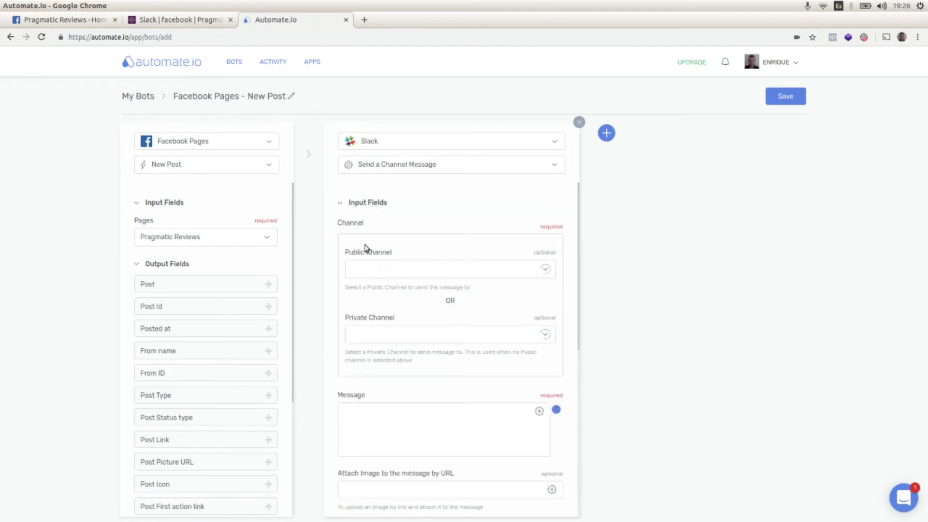
{"action": "left_click", "coordinate": [549, 270]}
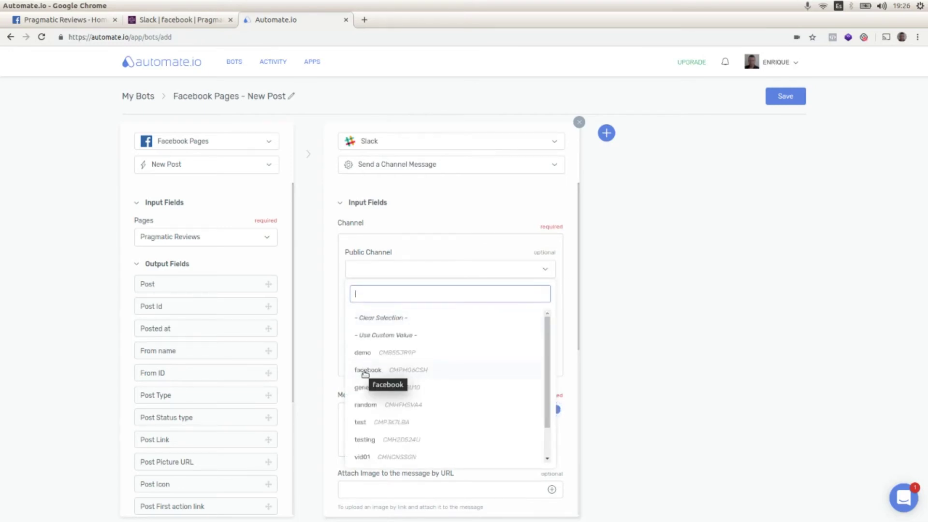
{"action": "left_click", "coordinate": [365, 370]}
- Compose the message from the Post field plus the text 'This is the new post!!'
{"action": "left_click", "coordinate": [352, 415]}
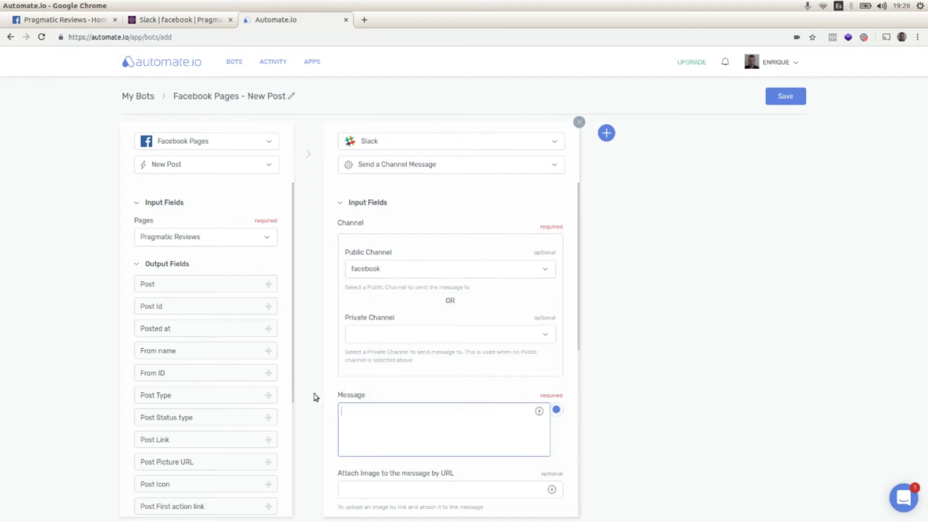
{"action": "scroll", "coordinate": [191, 366], "scroll_direction": "down", "scroll_amount": 1}
{"action": "scroll", "coordinate": [191, 366], "scroll_direction": "down", "scroll_amount": 4}
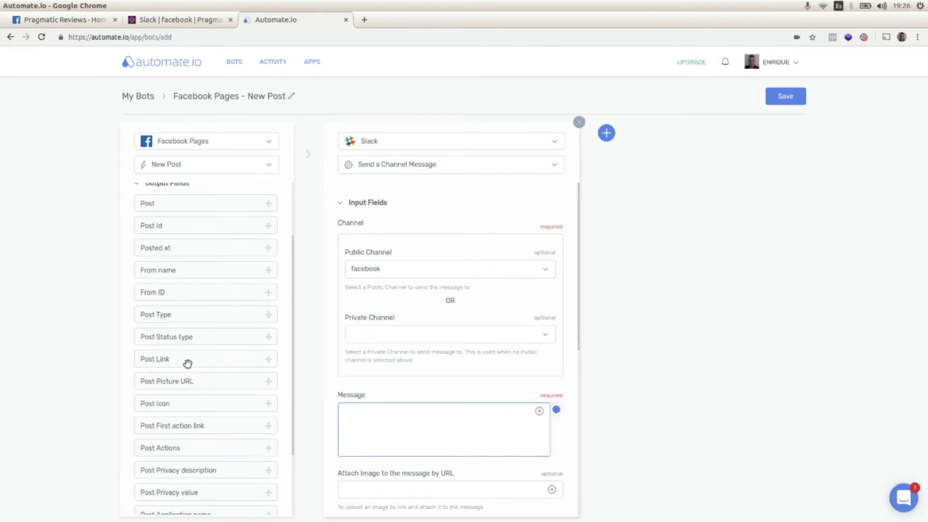
{"action": "scroll", "coordinate": [188, 364], "scroll_direction": "up", "scroll_amount": 3}
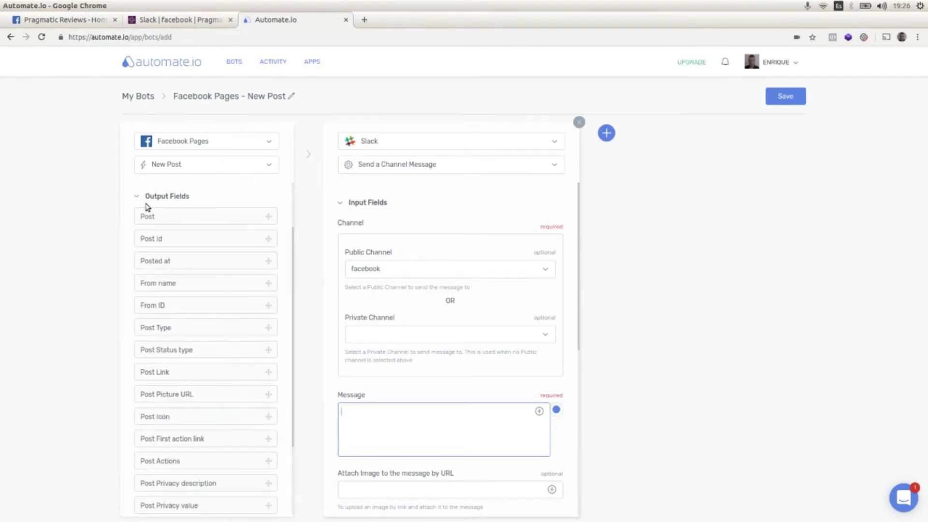
{"action": "left_click_drag", "start_coordinate": [147, 216], "coordinate": [393, 428]}
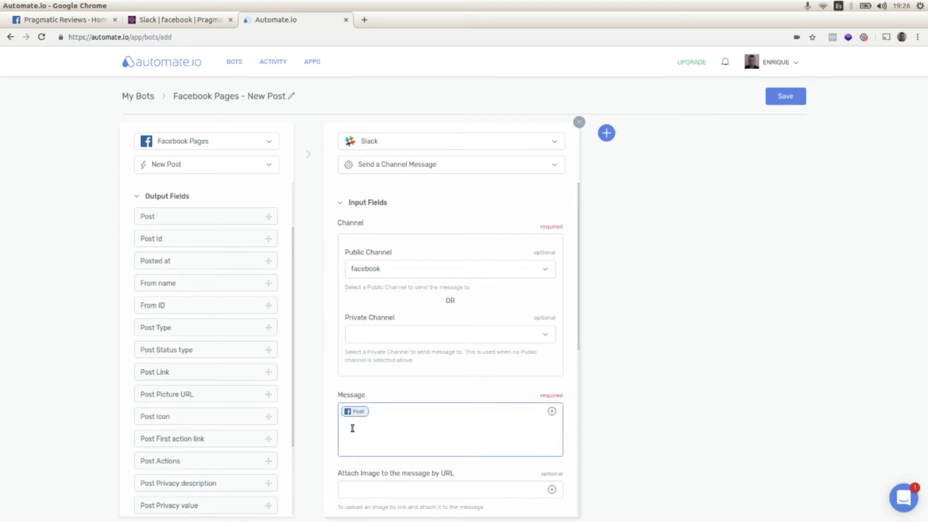
{"action": "type", "text": "Th"}
{"action": "type", "text": "is"}
{"action": "type", "text": " is the new"}
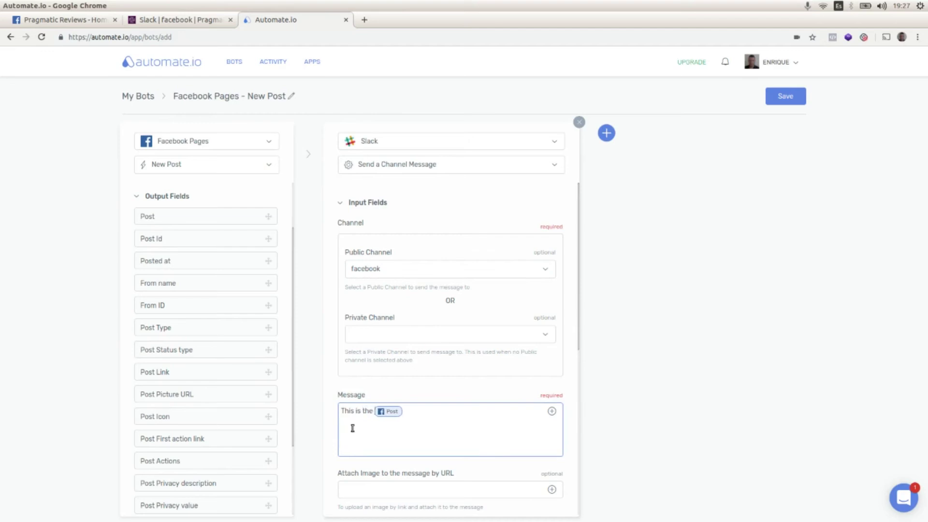
{"action": "type", "text": " pos"}
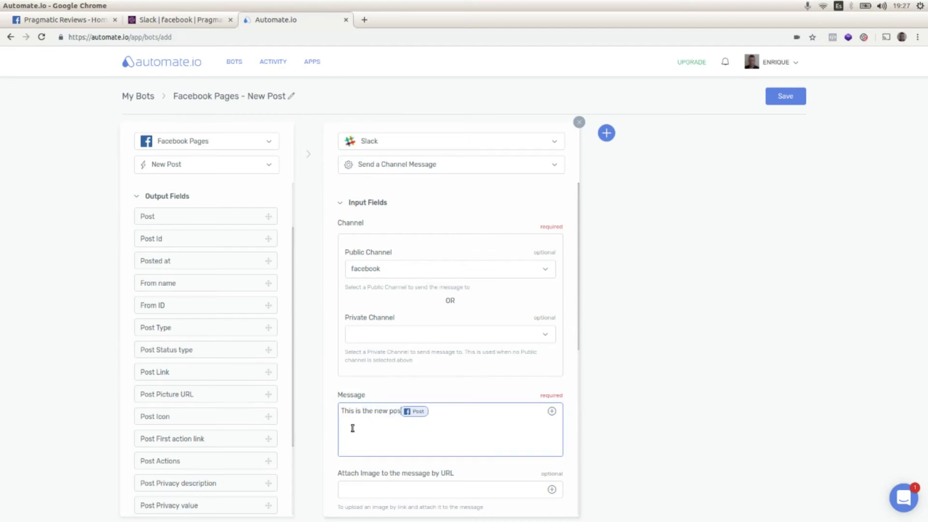
{"action": "type", "text": "t!!"}
- Save the Facebook Pages - New Post bot and switch it on, skipping the test
{"action": "left_click", "coordinate": [783, 103]}
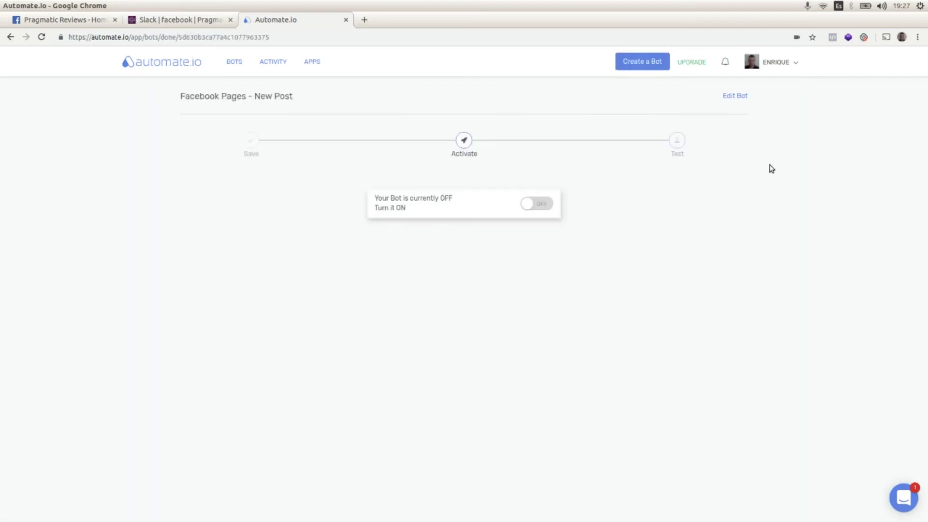
{"action": "left_click", "coordinate": [542, 205]}
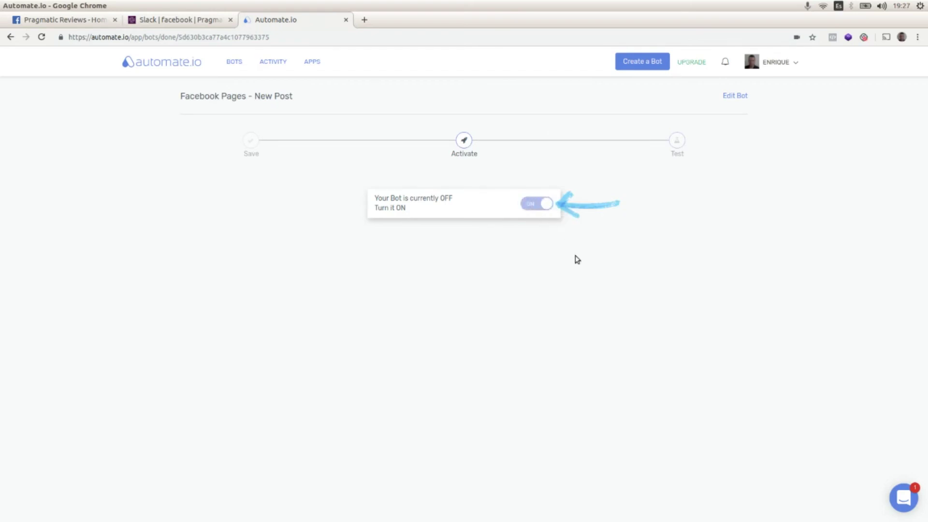
{"action": "left_click", "coordinate": [579, 323]}
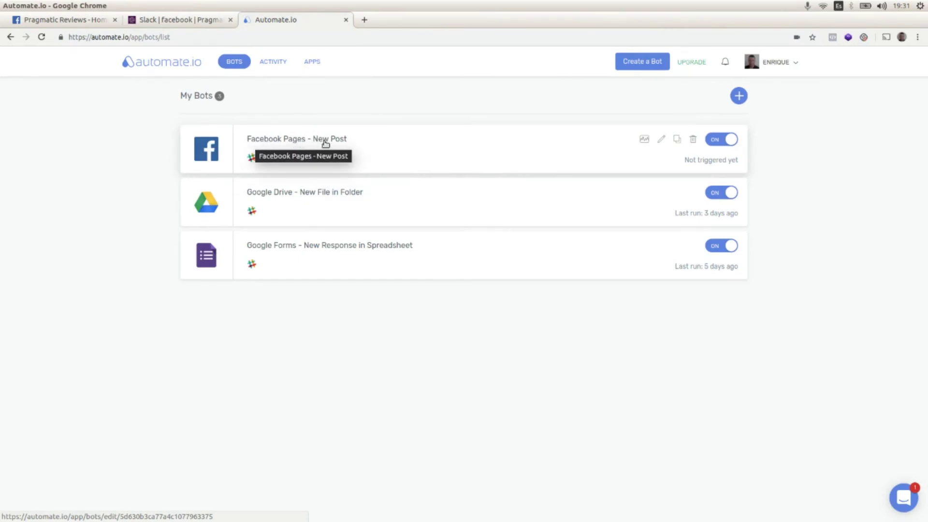
- Check the bot's activity log after several refreshes, then return to the Facebook Page
{"action": "left_click", "coordinate": [272, 64]}
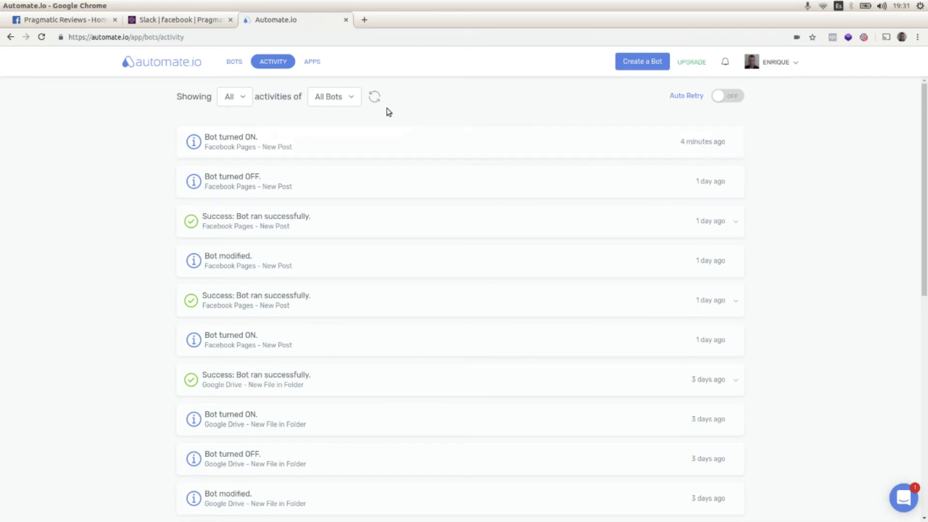
{"action": "left_click", "coordinate": [375, 98]}
{"action": "left_click", "coordinate": [375, 100]}
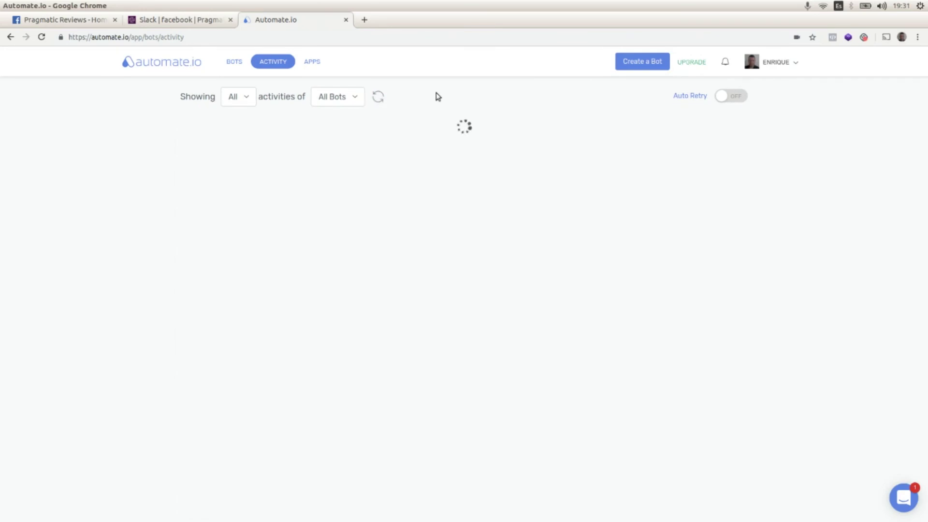
{"action": "left_click", "coordinate": [375, 97]}
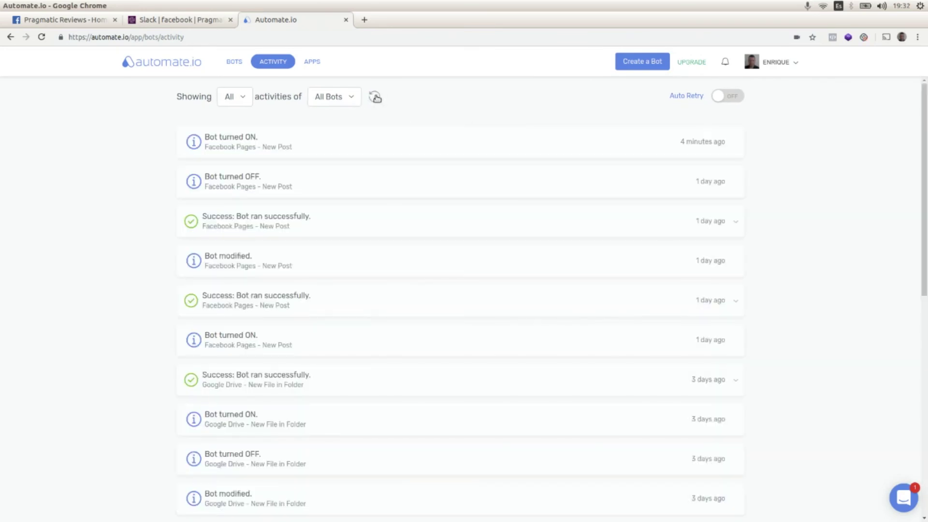
{"action": "left_click", "coordinate": [375, 98]}
{"action": "left_click", "coordinate": [60, 21]}
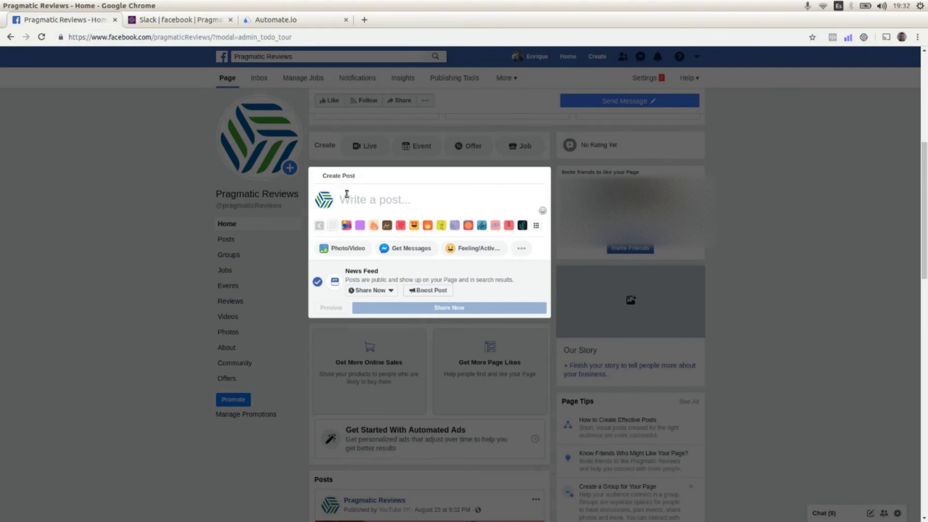
- Share a 'Test Post!!' post on the Pragmatic Reviews Page
{"action": "type", "text": "Te"}
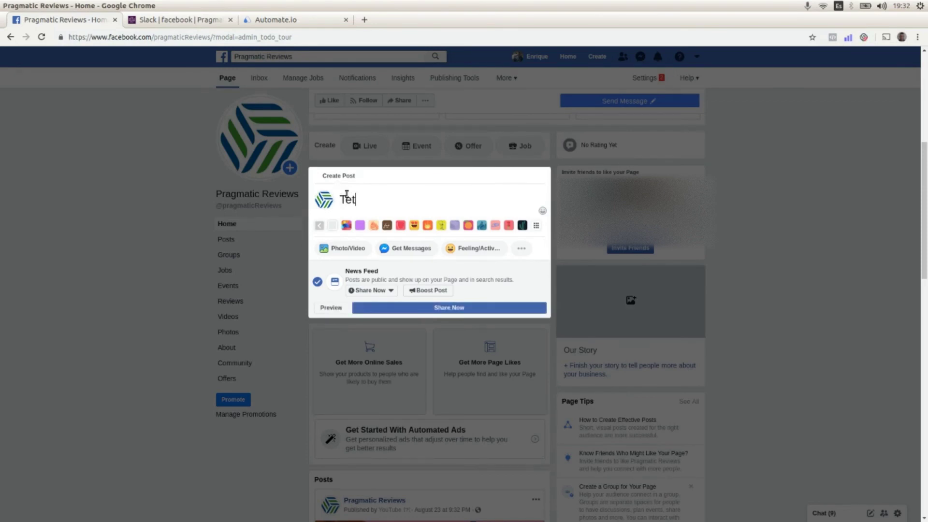
{"action": "type", "text": "st Post!!"}
{"action": "left_click", "coordinate": [484, 310]}
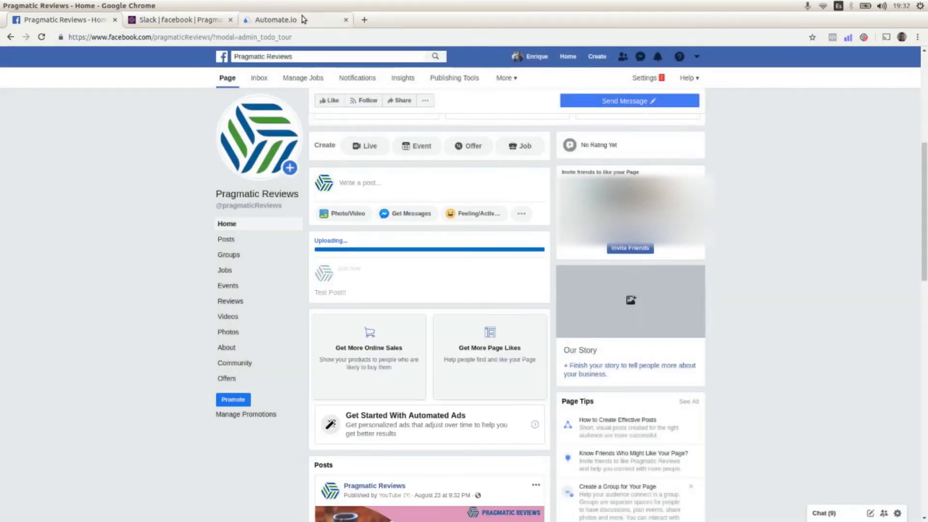
- Refresh the Automate.io activity log until a 'Bot is running' entry appears
{"action": "left_click", "coordinate": [289, 20]}
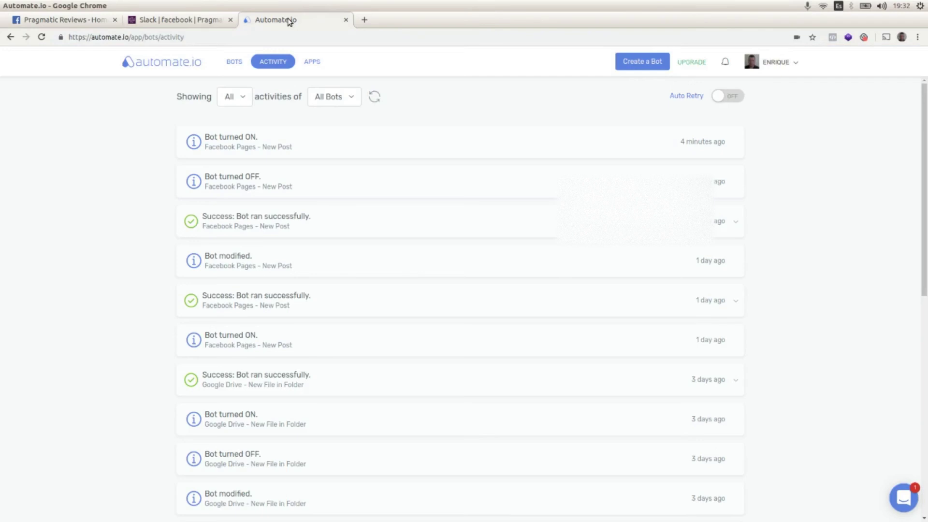
{"action": "left_click", "coordinate": [380, 96]}
{"action": "left_click", "coordinate": [380, 96]}
{"action": "left_click", "coordinate": [380, 96]}
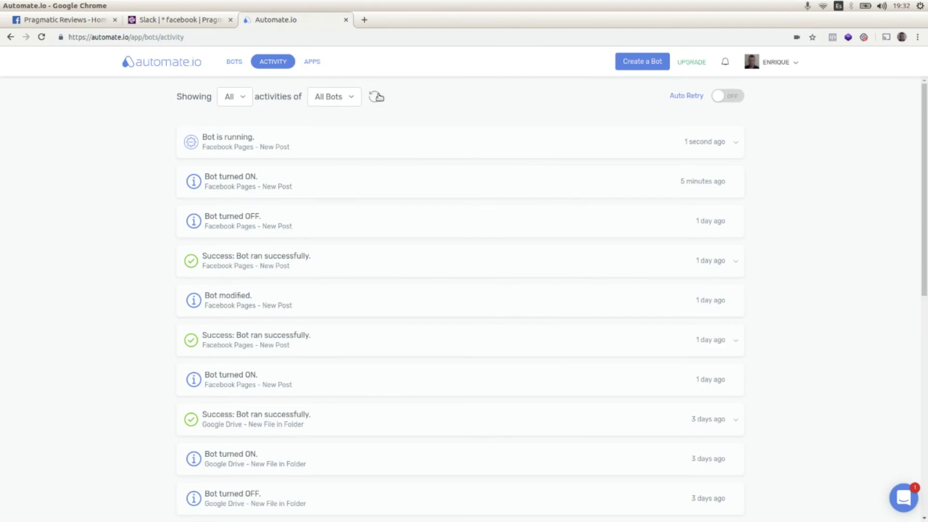
{"action": "left_click", "coordinate": [164, 23]}
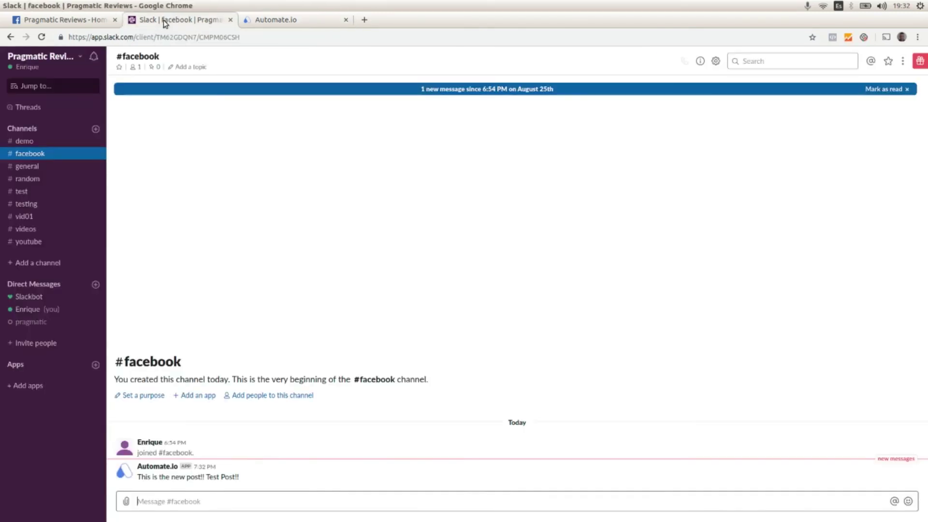
{"action": "left_click_drag", "start_coordinate": [248, 481], "coordinate": [140, 478]}
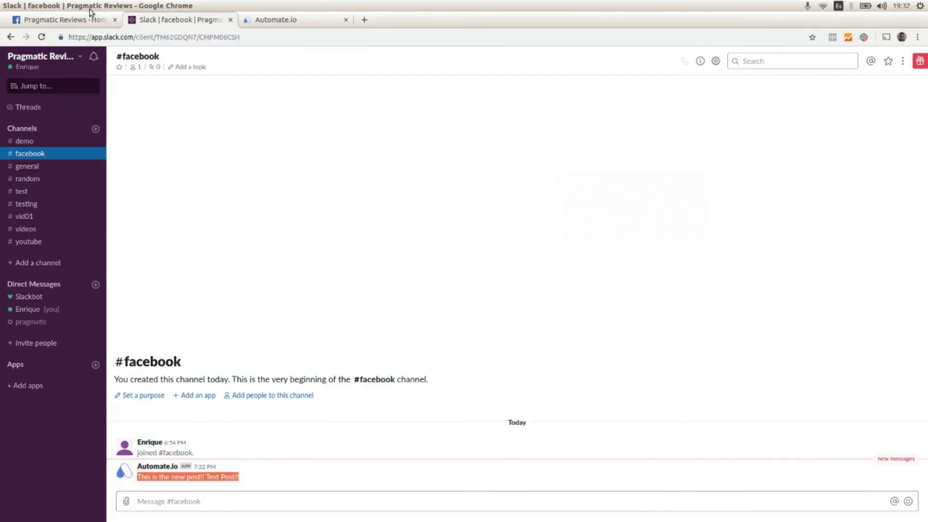
{"action": "left_click", "coordinate": [71, 21]}
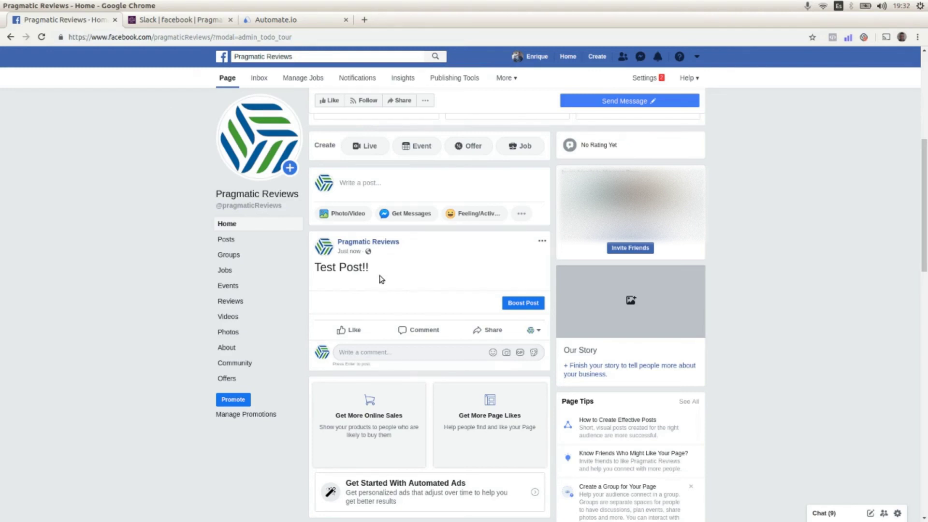
{"action": "left_click_drag", "start_coordinate": [371, 271], "coordinate": [314, 269]}
{"action": "left_click", "coordinate": [185, 23]}
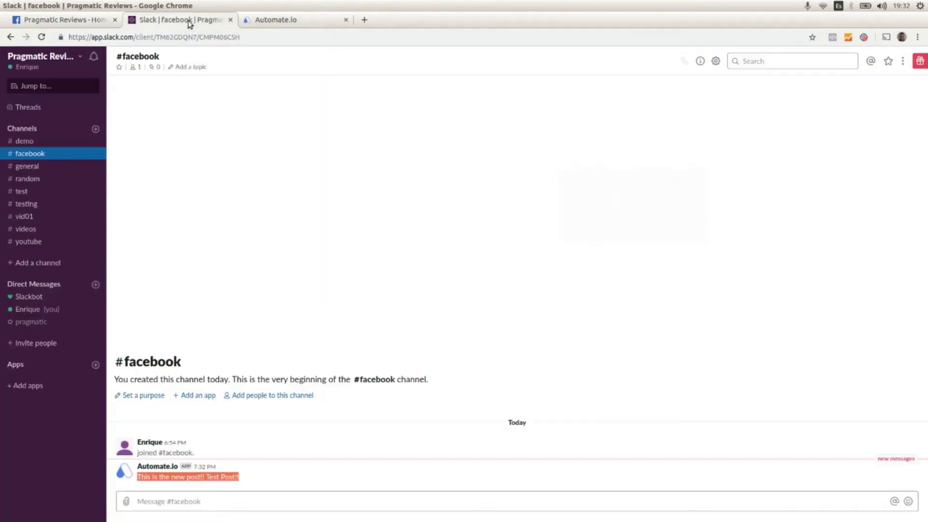
{"action": "left_click", "coordinate": [269, 22]}
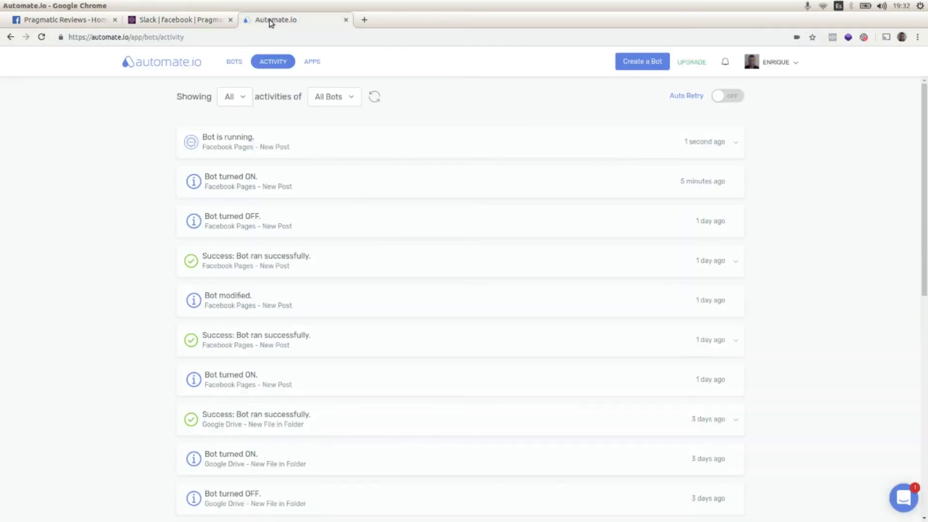